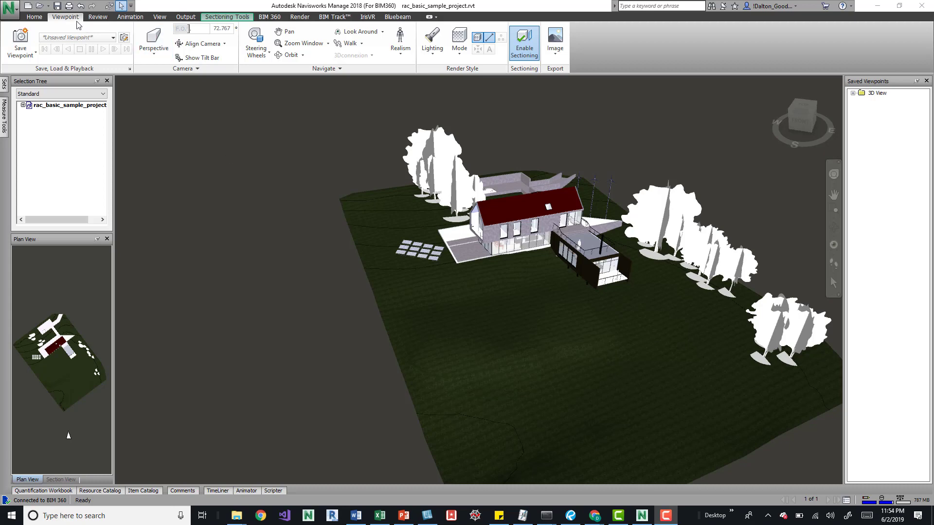
# Switch the camera to Orthographic projection and orbit to an oblique ViewCube corner view.
pyautogui.click(153, 53)
pyautogui.click(165, 91)
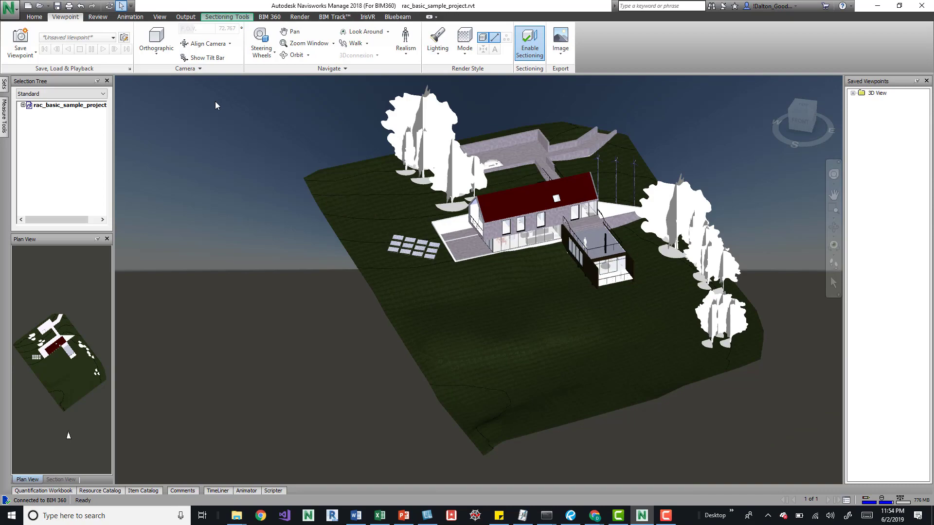
pyautogui.keyDown('shift'); pyautogui.moveTo(583, 186); pyautogui.dragTo(567, 286, button='middle'); pyautogui.keyUp('shift')
pyautogui.click(815, 117)
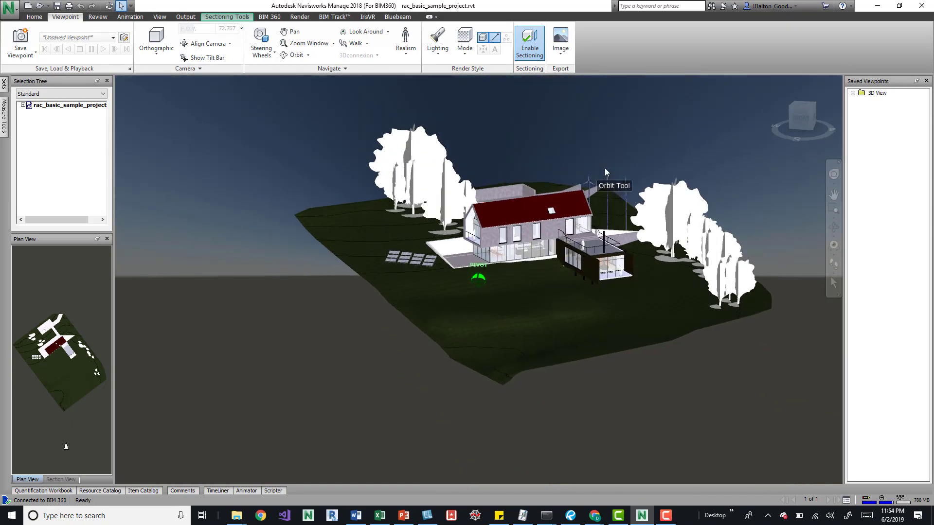
pyautogui.keyDown('shift'); pyautogui.moveTo(605, 177); pyautogui.dragTo(601, 215, button='middle'); pyautogui.keyUp('shift')
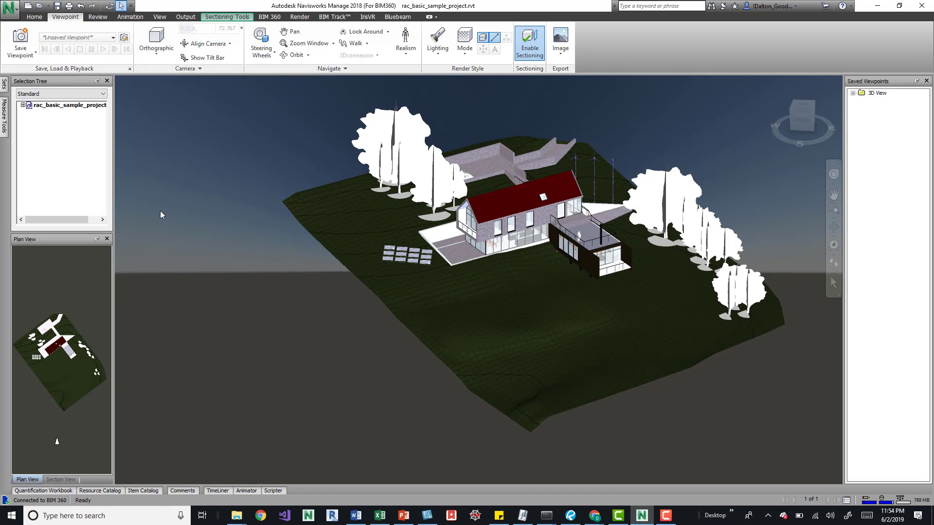
# Enable sectioning, try a moved section Box, then return the mode to Planes.
pyautogui.click(530, 43)
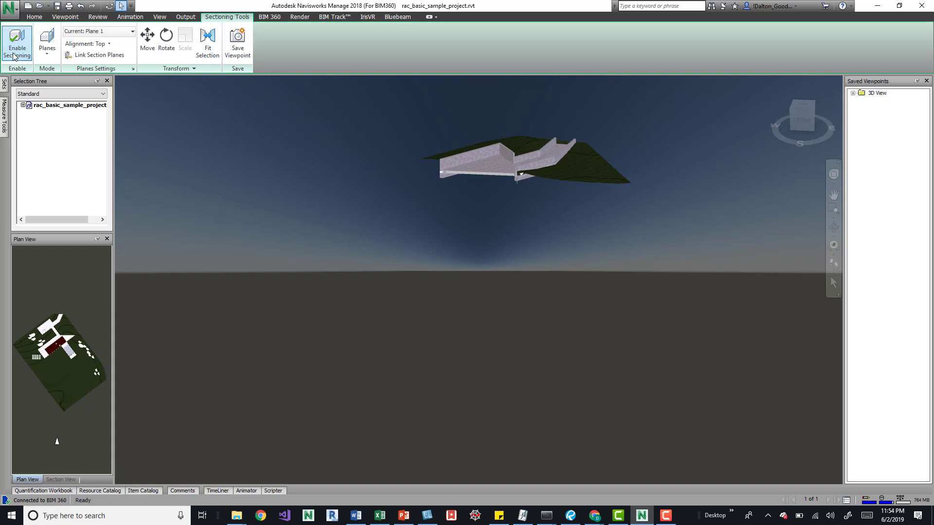
pyautogui.click(55, 51)
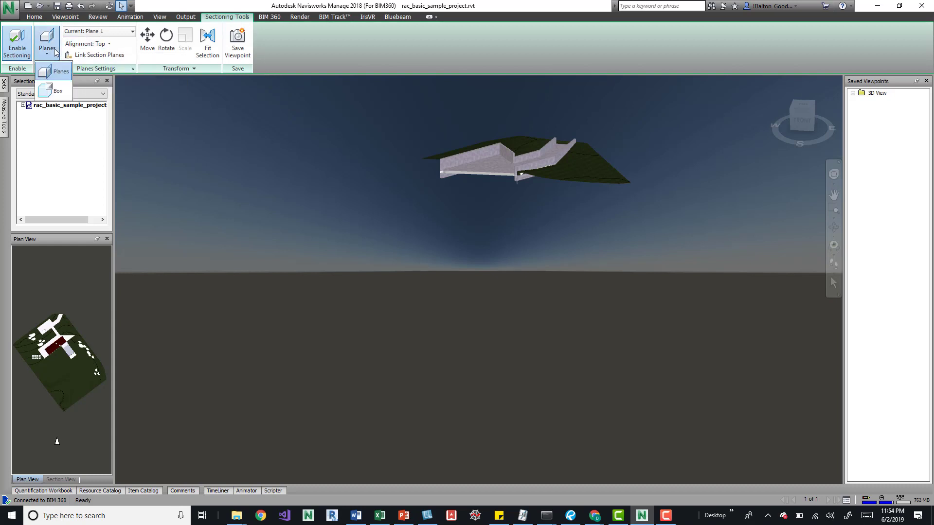
pyautogui.click(60, 91)
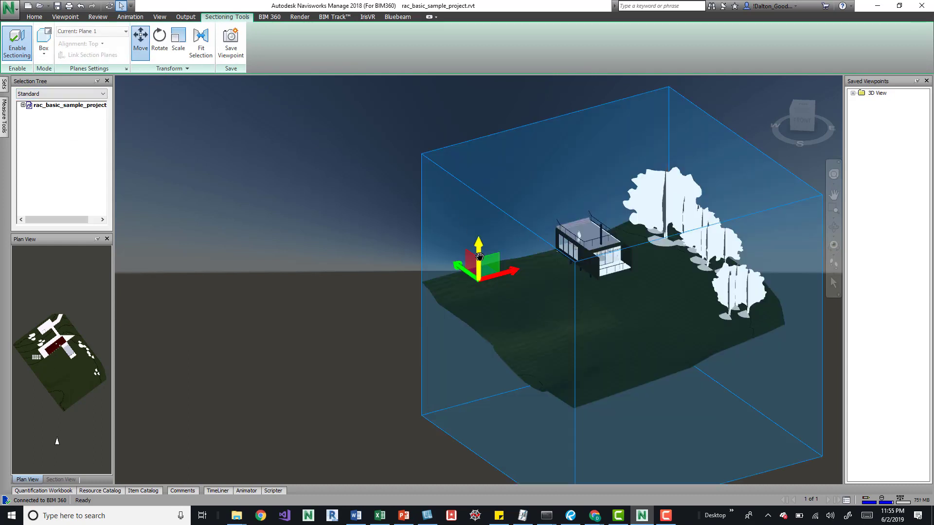
pyautogui.moveTo(479, 271); pyautogui.dragTo(464, 244)
pyautogui.click(44, 48)
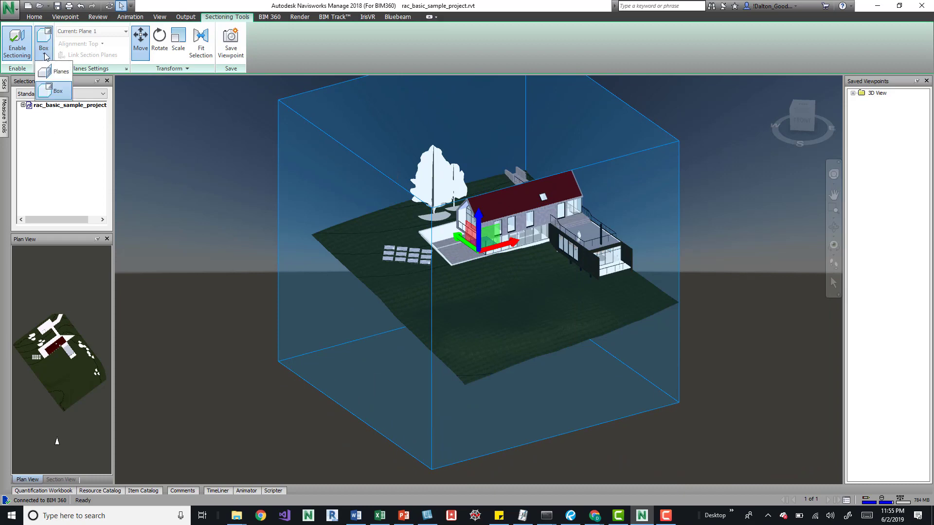
pyautogui.click(54, 71)
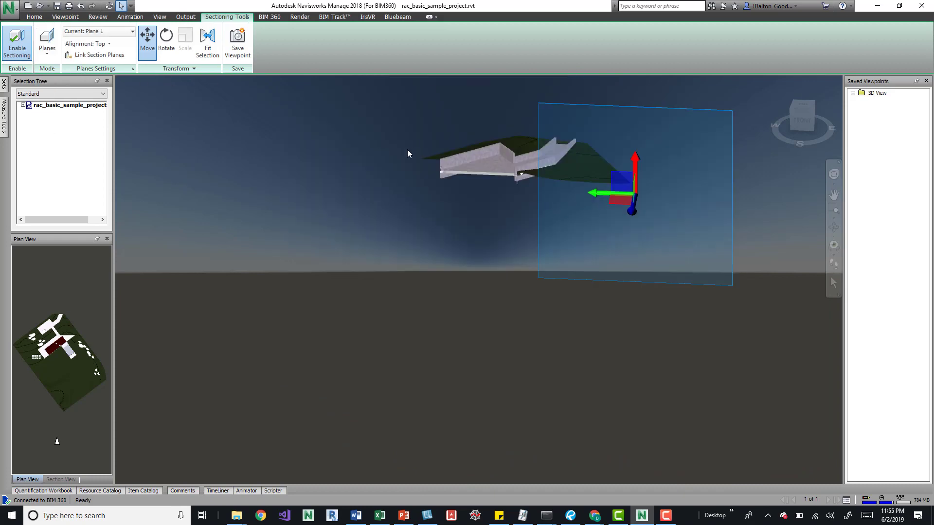
# Toggle Plane 1 off and back on in the Current Plane list, then show the Alignment choices.
pyautogui.click(106, 32)
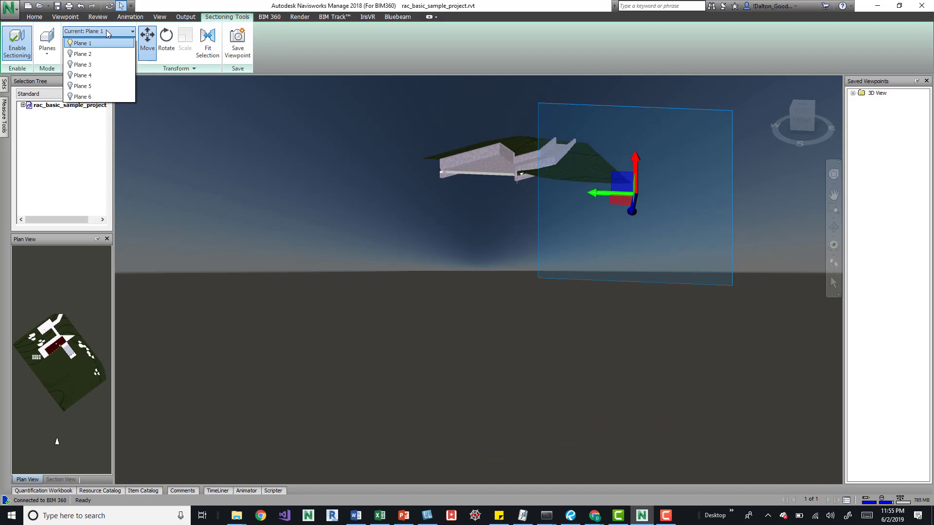
pyautogui.click(108, 32)
pyautogui.click(104, 44)
pyautogui.click(103, 44)
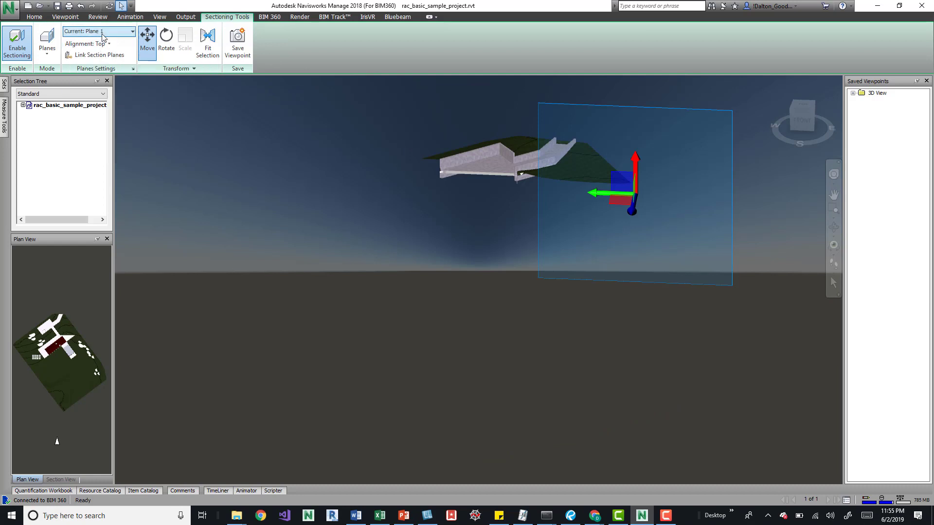
pyautogui.click(105, 32)
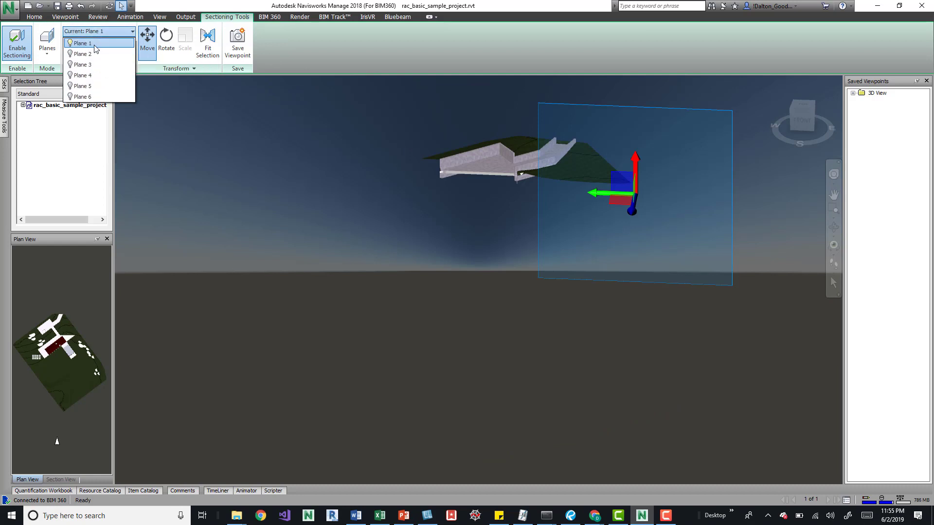
pyautogui.click(70, 44)
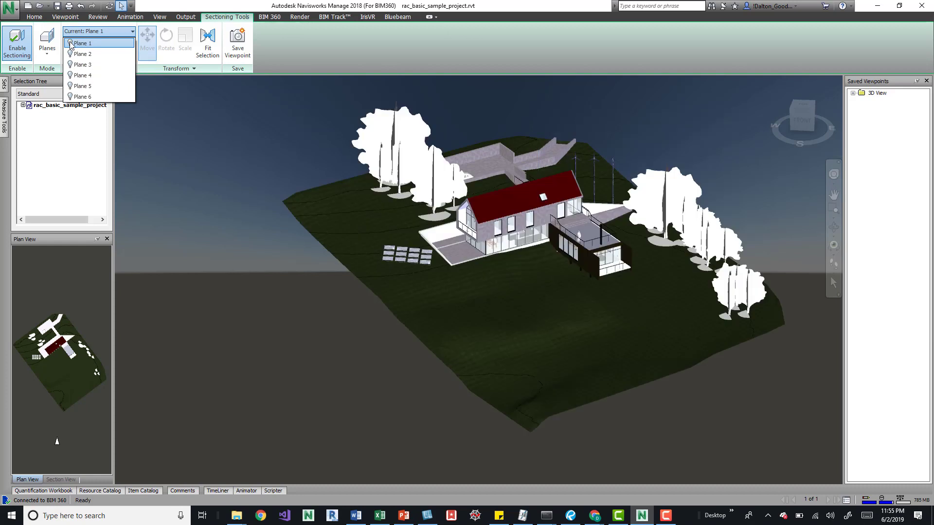
pyautogui.click(70, 43)
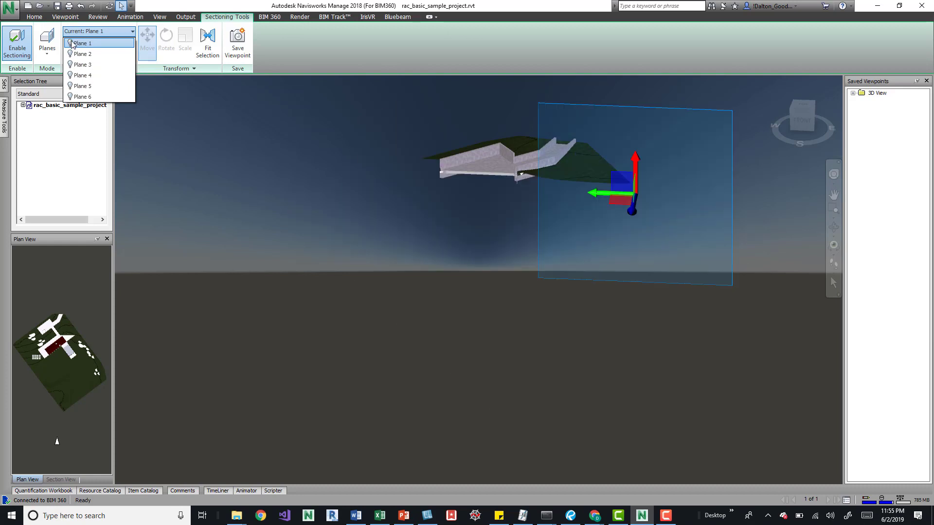
pyautogui.click(85, 33)
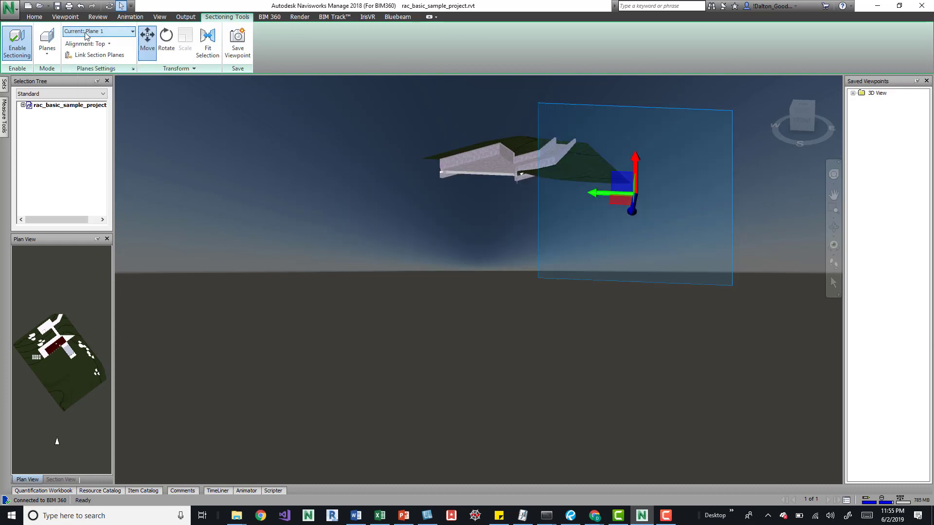
pyautogui.click(109, 44)
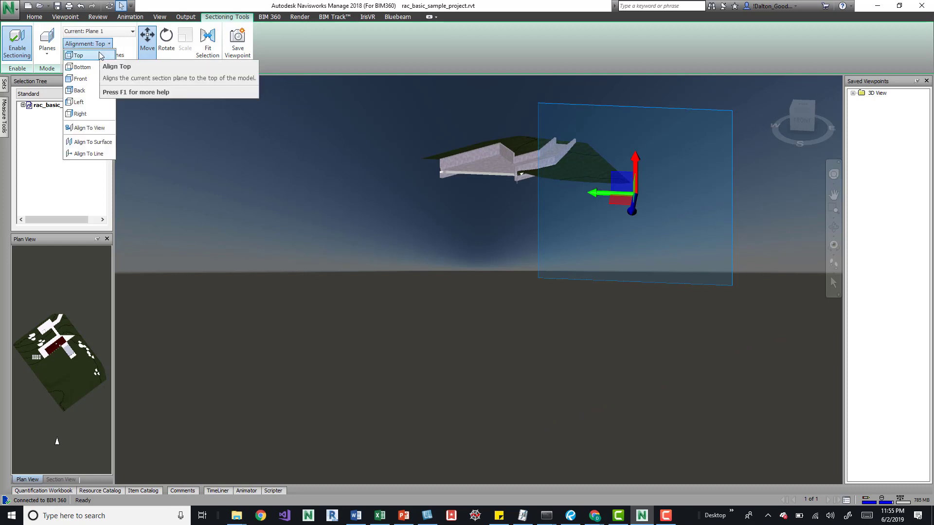
# Align Plane 1 to Top and raise it to reveal the building.
pyautogui.click(101, 56)
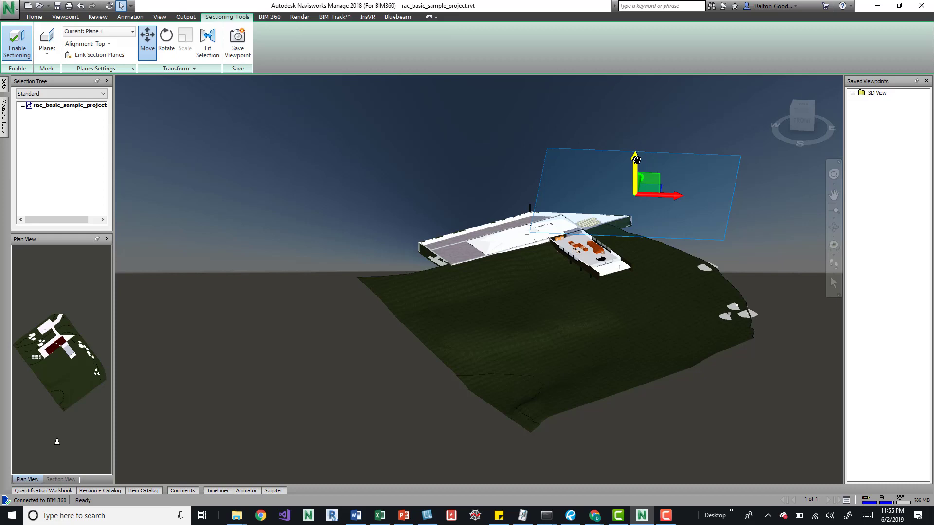
pyautogui.moveTo(635, 159); pyautogui.dragTo(636, 122)
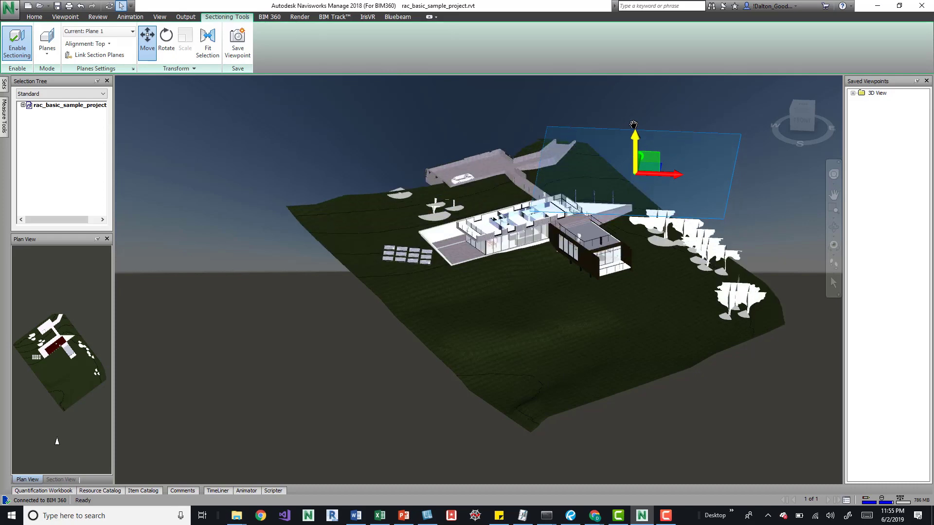
pyautogui.click(126, 32)
pyautogui.click(103, 32)
# Try Align To View, then Align To Line on a picked model line, lowering the plane.
pyautogui.click(99, 44)
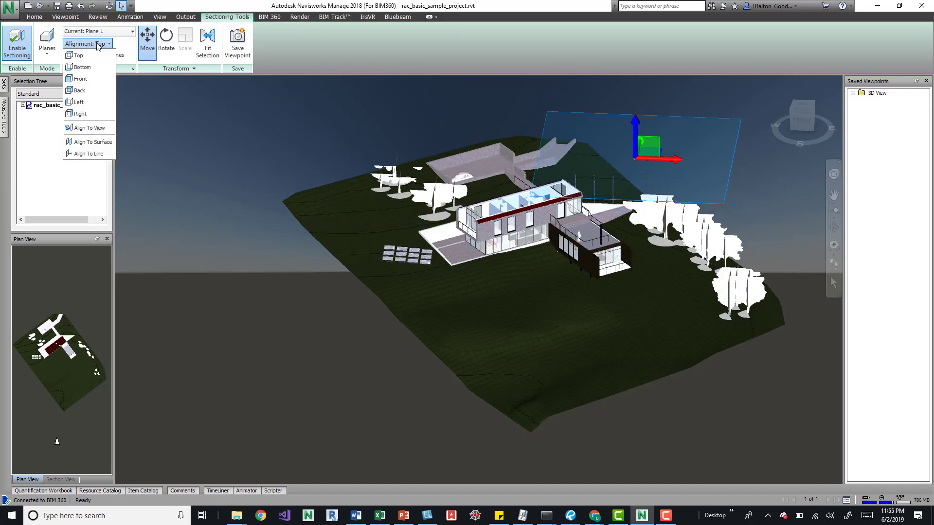
pyautogui.click(99, 129)
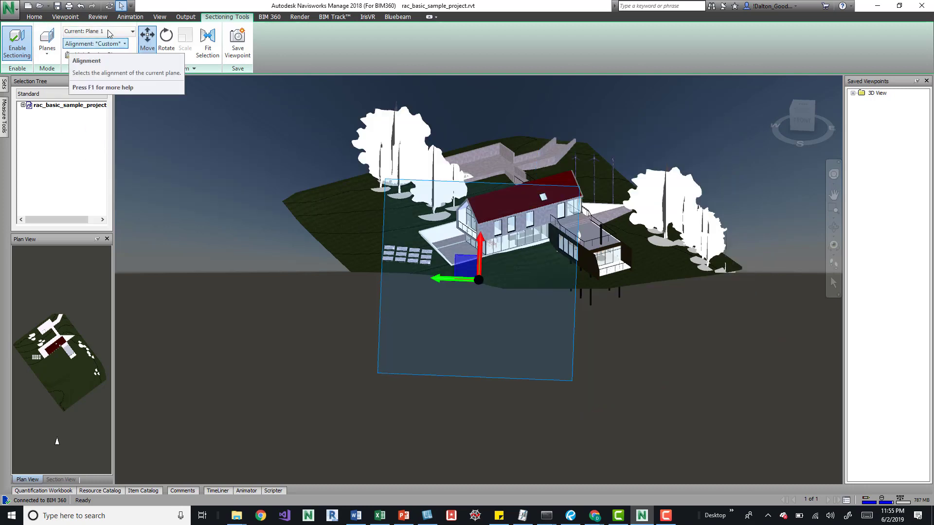
pyautogui.click(94, 43)
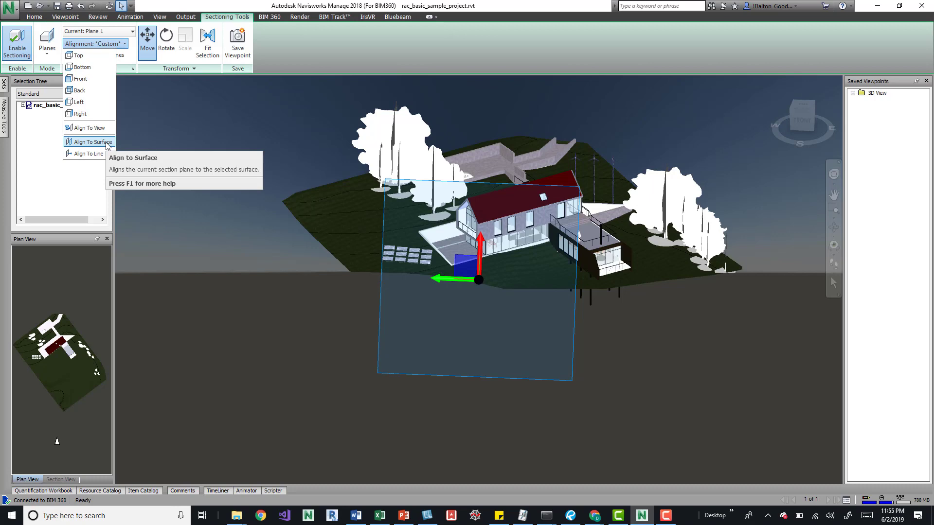
pyautogui.click(90, 154)
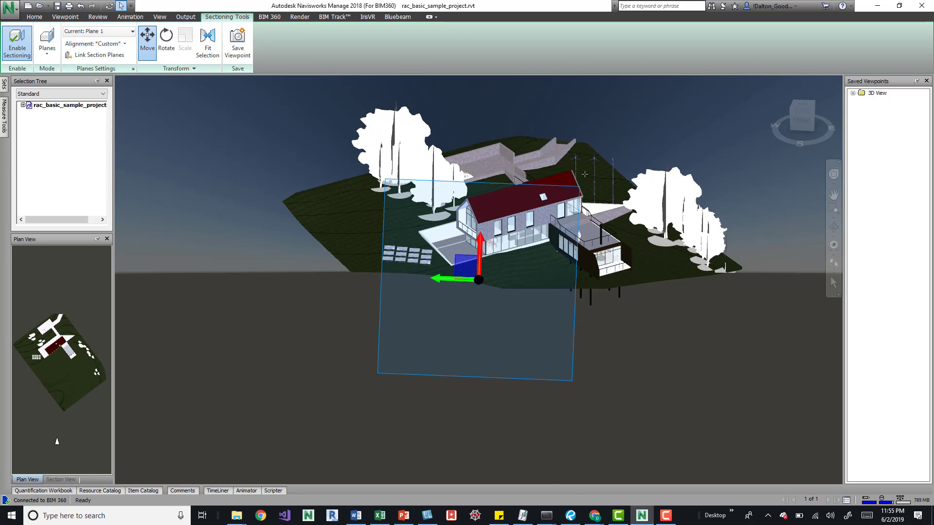
pyautogui.click(590, 232)
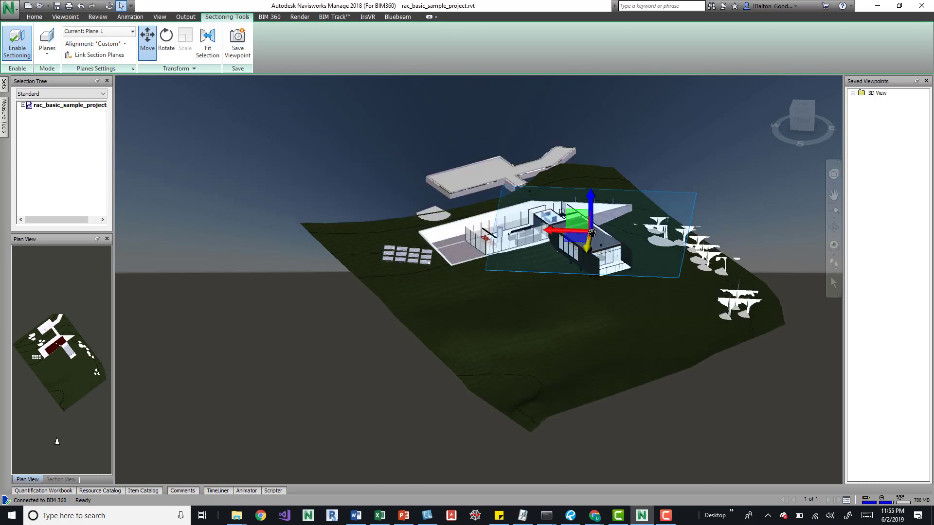
pyautogui.moveTo(592, 171); pyautogui.dragTo(593, 196)
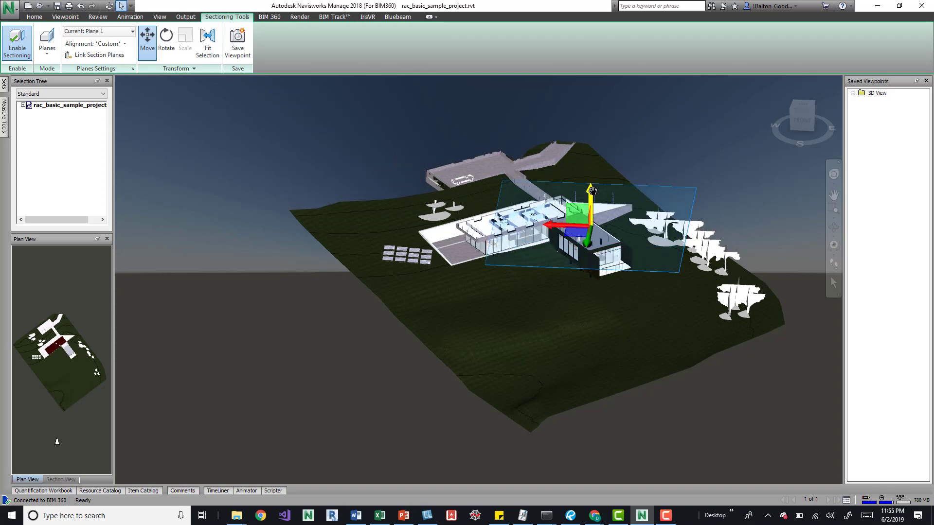
# Return Plane 1 to Top alignment and raise it higher up the house.
pyautogui.click(102, 45)
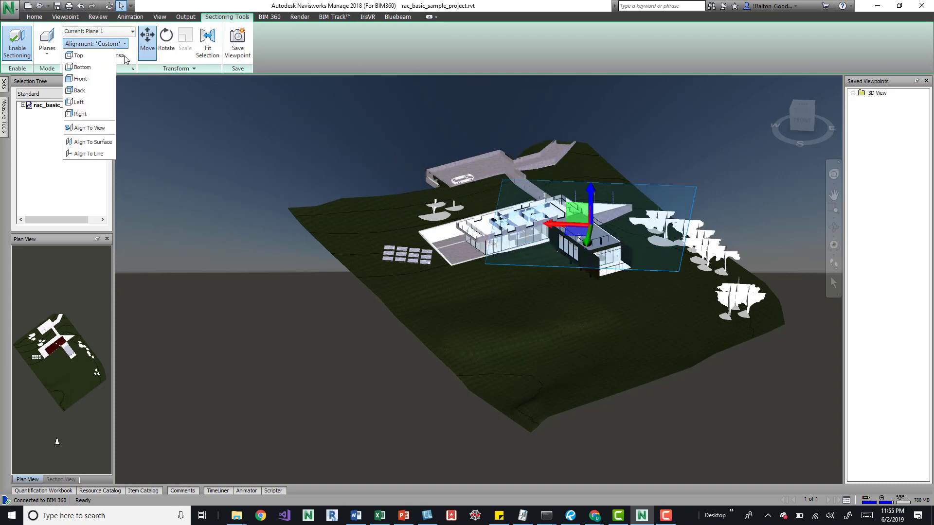
pyautogui.click(83, 56)
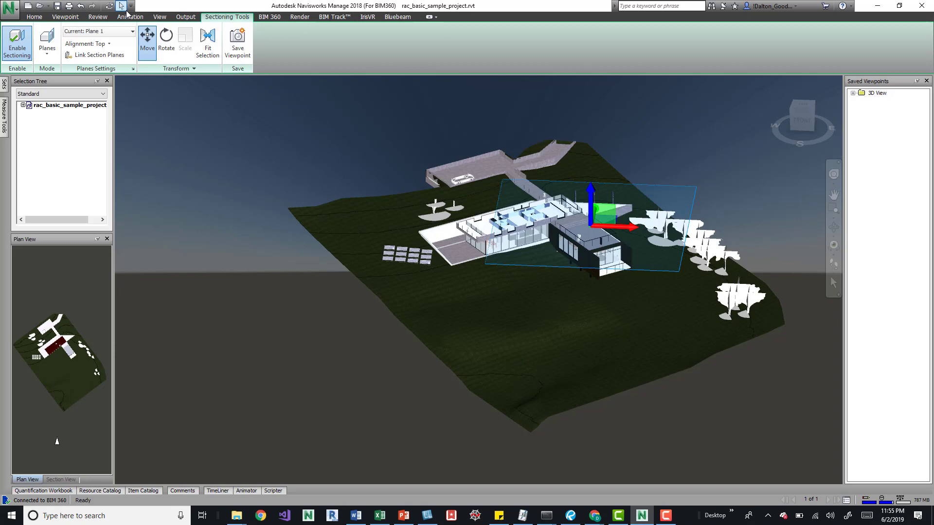
pyautogui.moveTo(589, 200); pyautogui.dragTo(606, 159)
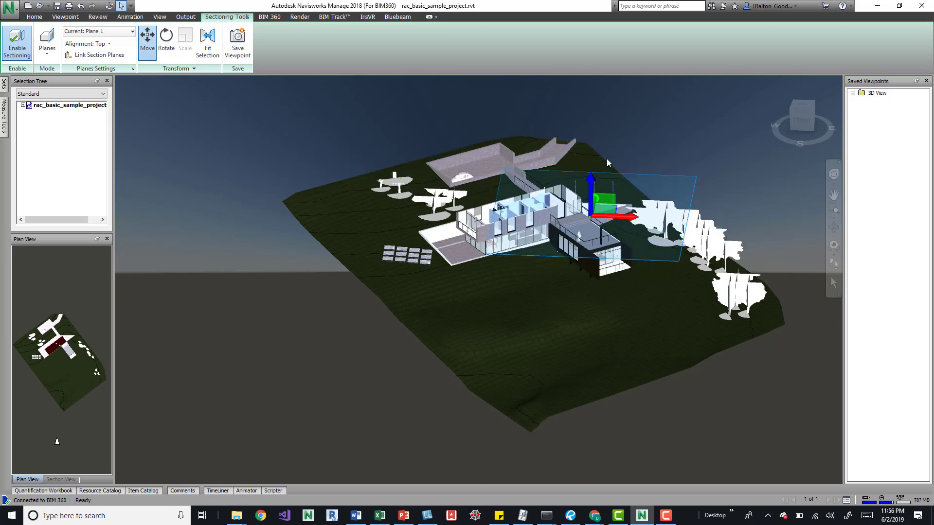
# View the sectioned house from the ViewCube TOP face, zoomed in and centred.
pyautogui.keyDown('shift'); pyautogui.moveTo(606, 159); pyautogui.dragTo(555, 234, button='middle'); pyautogui.keyUp('shift')
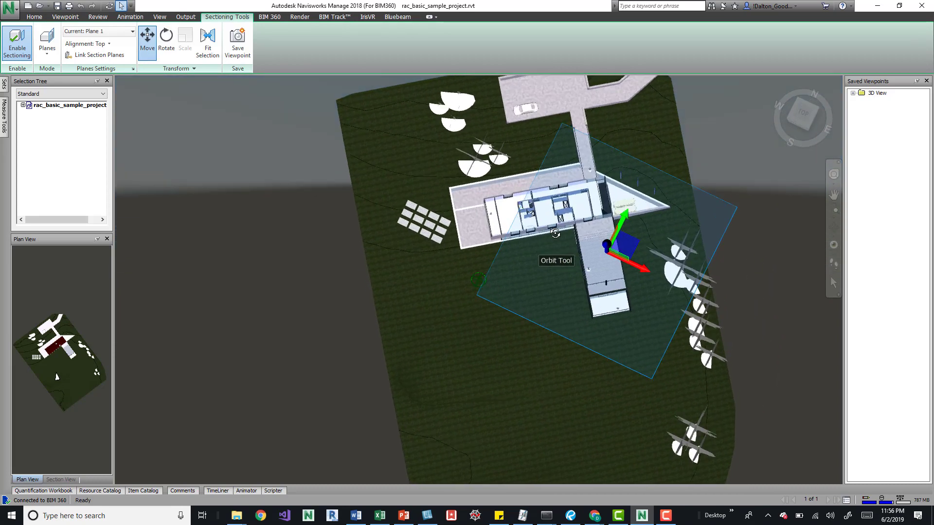
pyautogui.click(806, 110)
pyautogui.scroll(6, 472, 224)
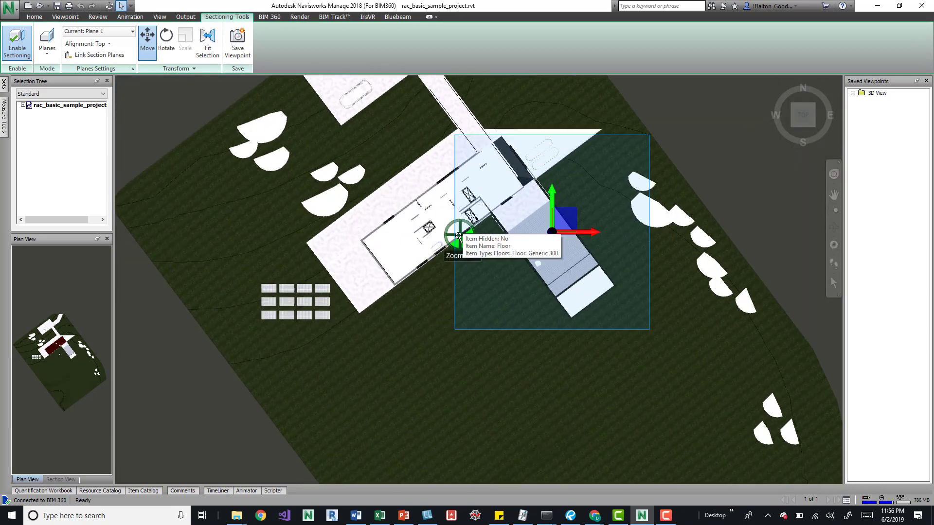
pyautogui.moveTo(479, 205); pyautogui.dragTo(475, 226, button='middle')
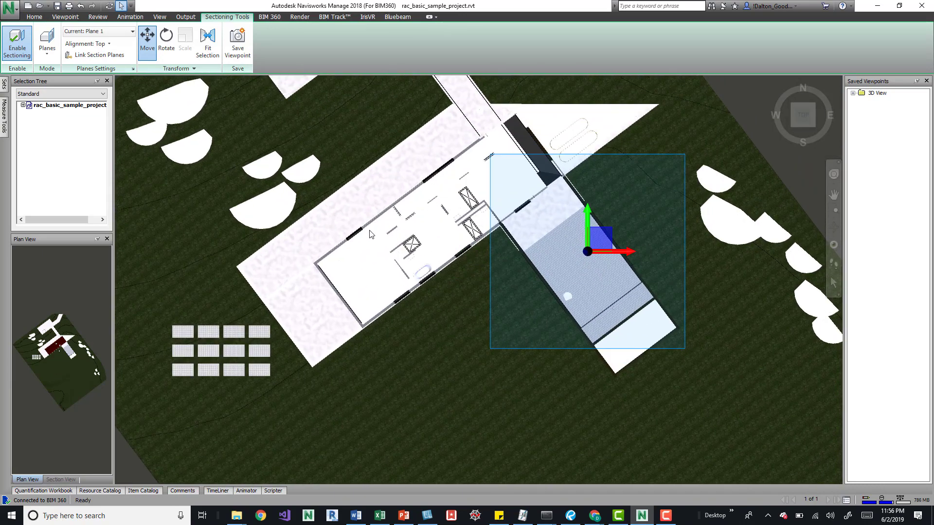
# Measure the 60ft 2.258 point-to-point distance between two opposite wall corners.
pyautogui.click(160, 17)
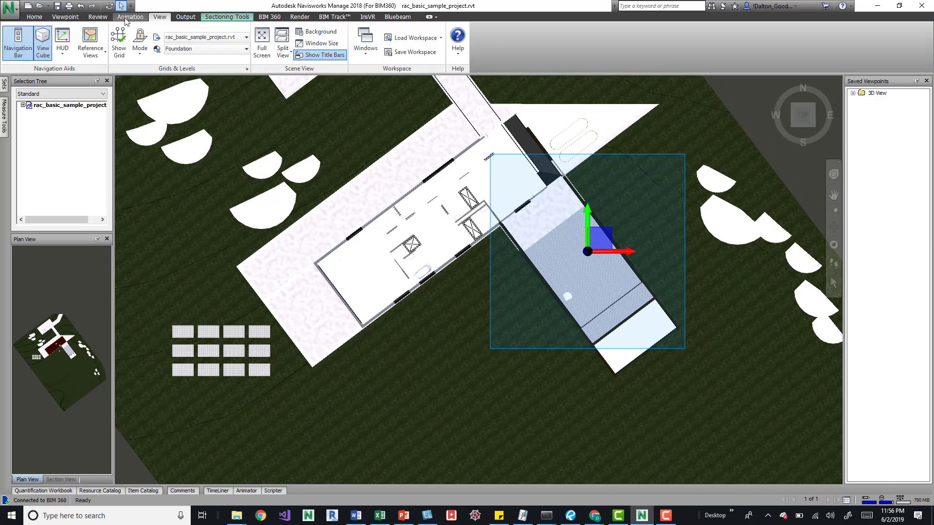
pyautogui.click(97, 17)
pyautogui.click(19, 38)
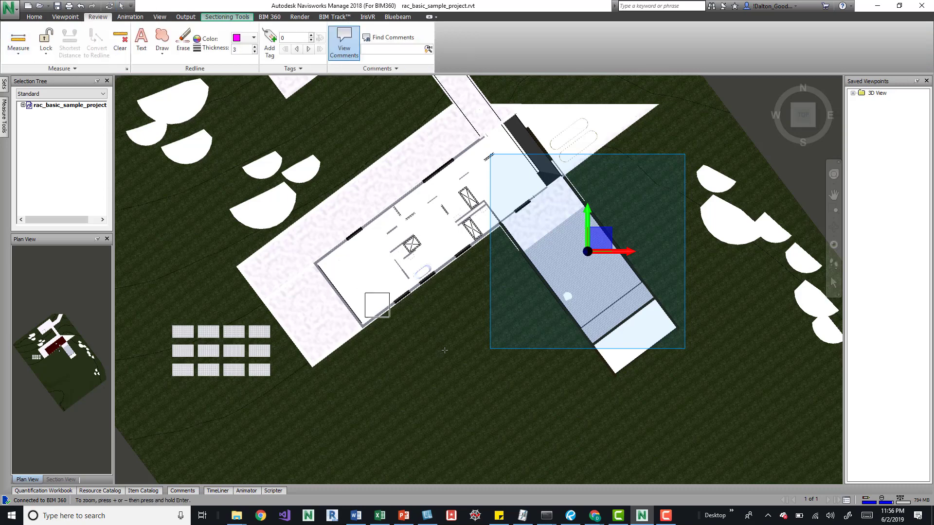
pyautogui.click(330, 285)
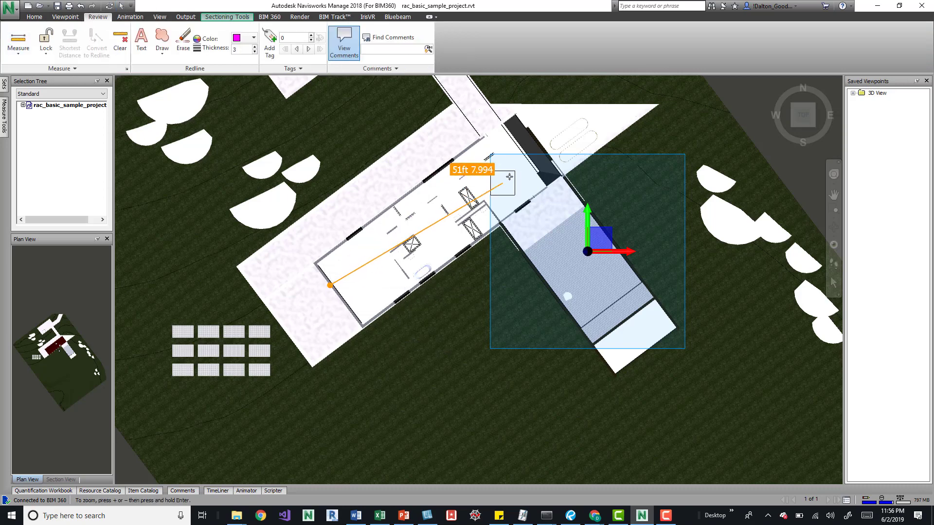
pyautogui.click(523, 154)
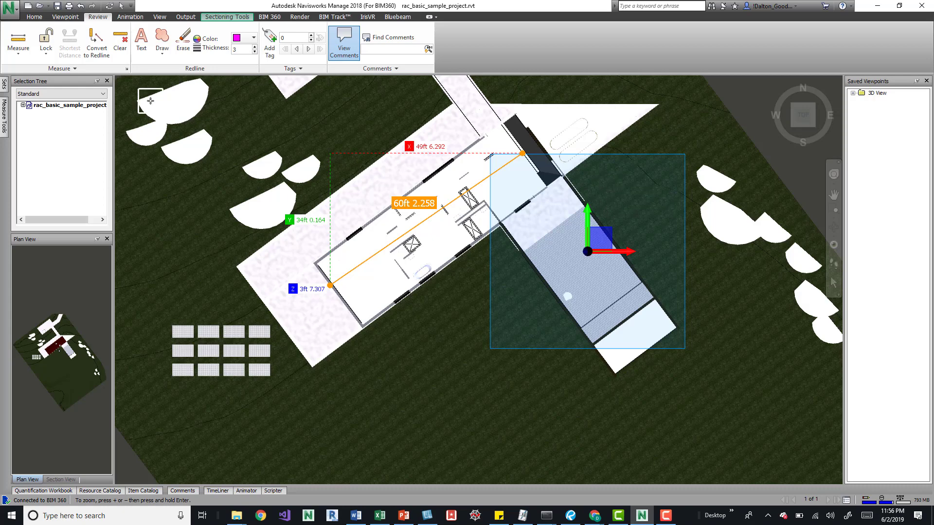
pyautogui.click(62, 17)
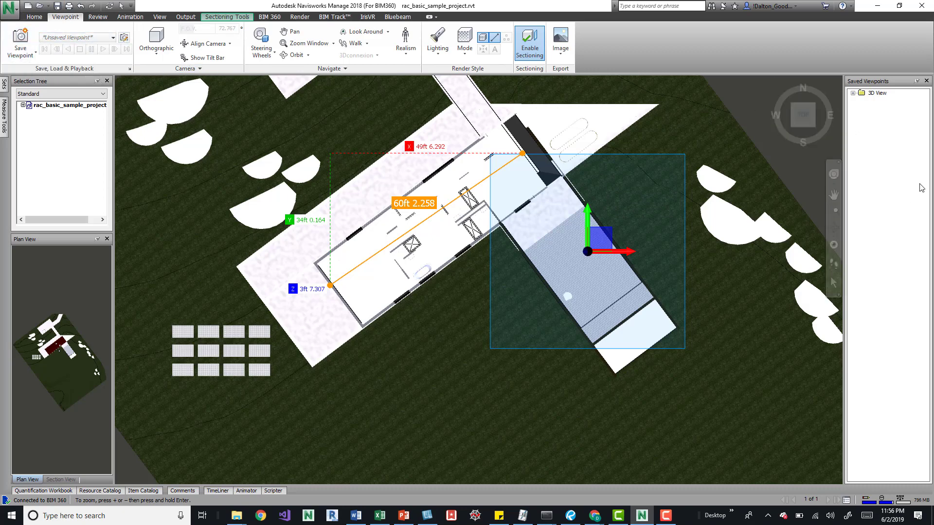
# Recentre the top-down plan, confirm the Orthographic camera, and save the viewpoint 'View'.
pyautogui.scroll(-3, 603, 194)
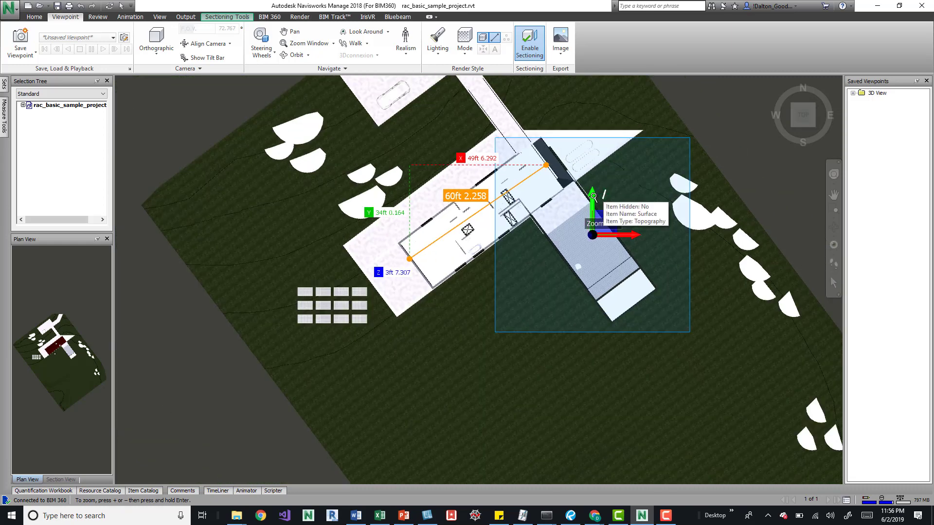
pyautogui.moveTo(587, 226); pyautogui.dragTo(584, 244, button='middle')
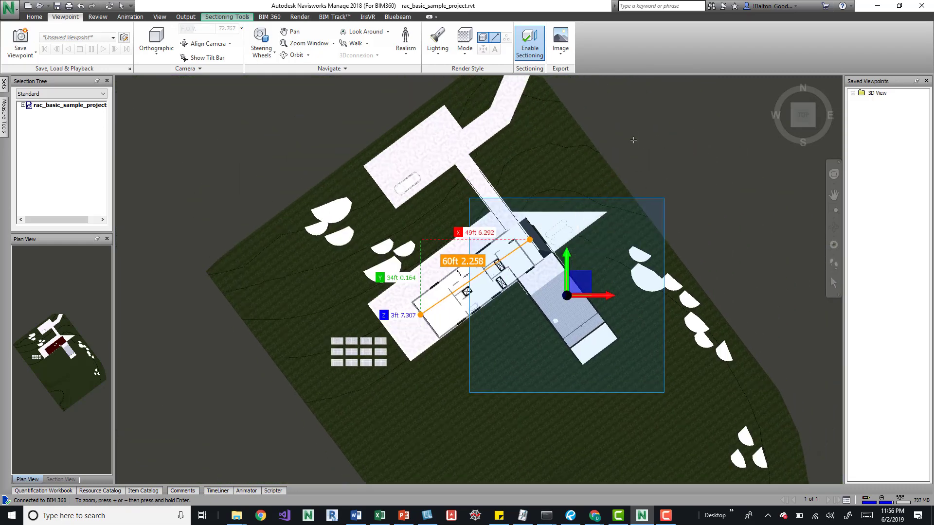
pyautogui.click(162, 18)
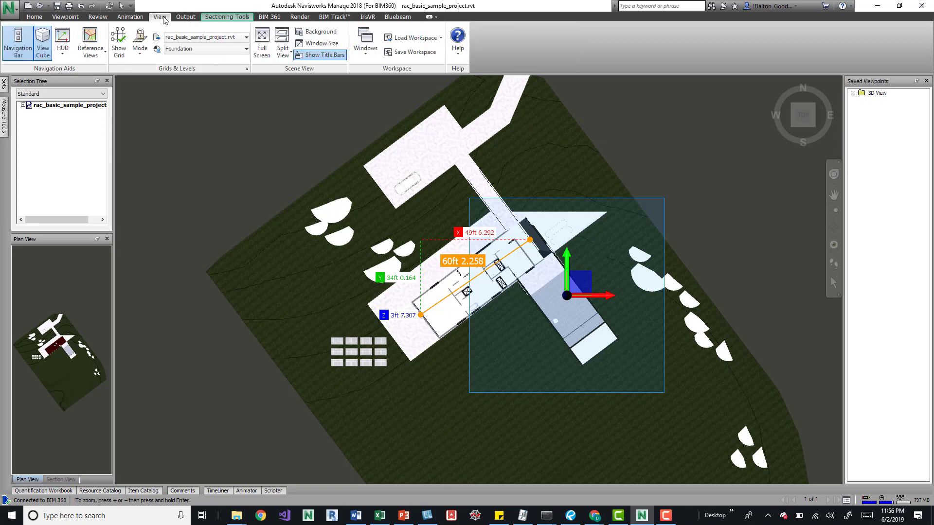
pyautogui.click(65, 17)
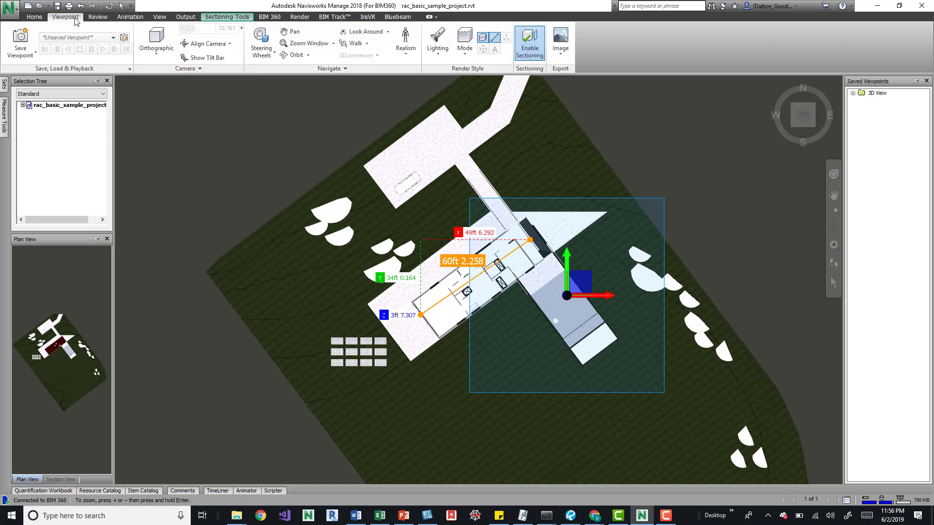
pyautogui.click(156, 50)
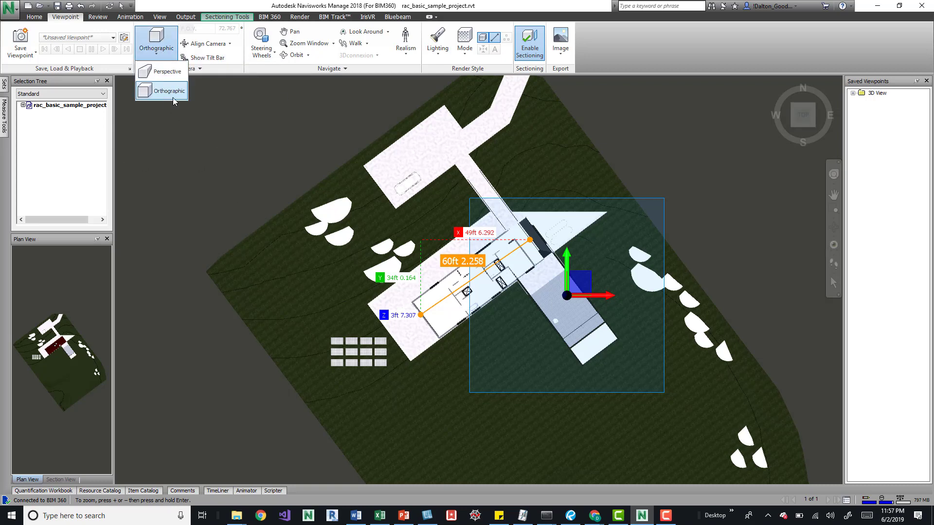
pyautogui.click(152, 49)
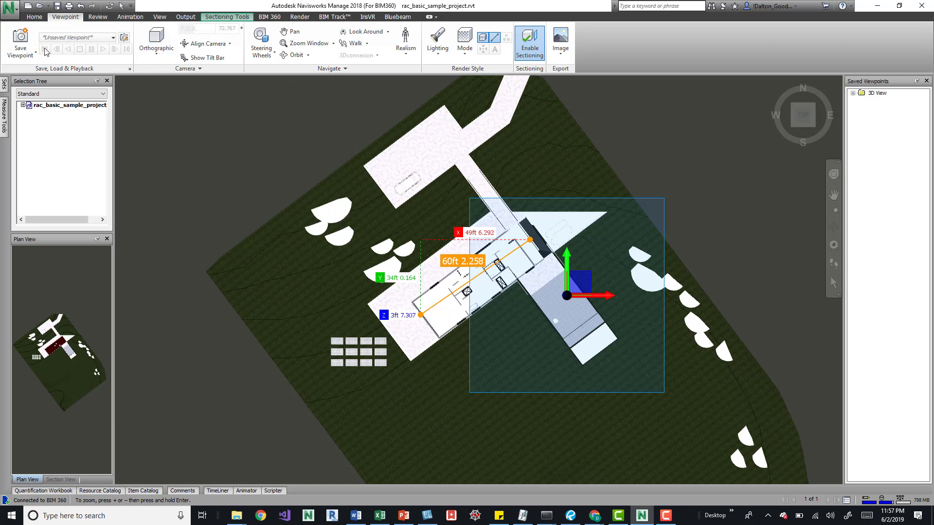
pyautogui.click(19, 38)
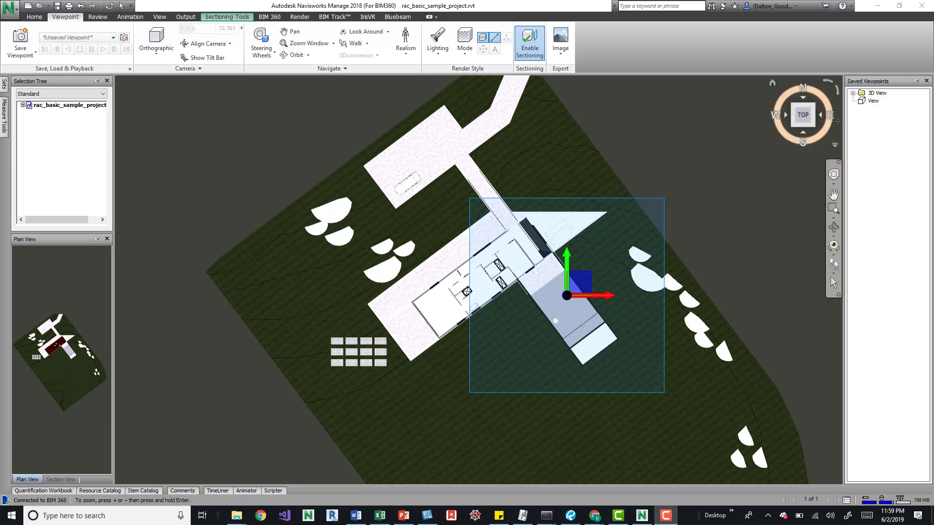
# Switch to Perspective, orbit to the BACK view, and raise Plane 1 to reveal the roof.
pyautogui.click(490, 105)
pyautogui.click(163, 55)
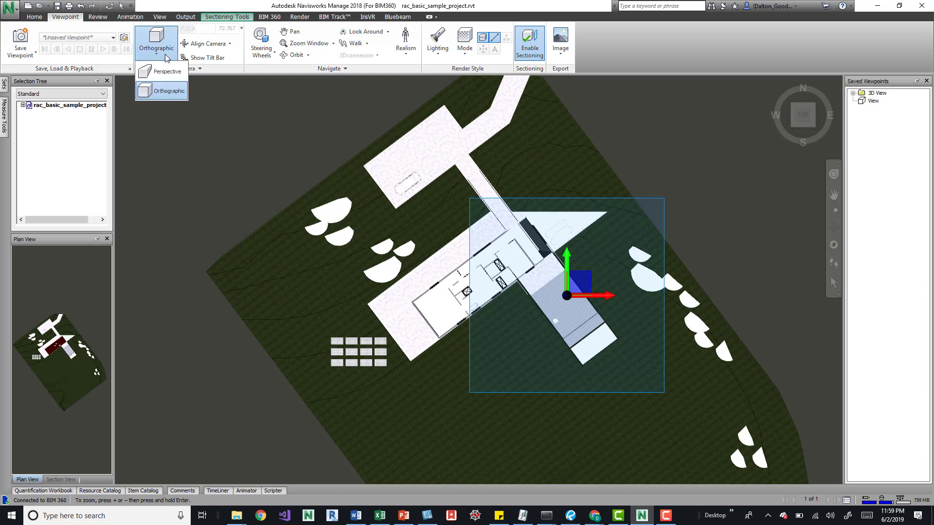
pyautogui.click(156, 73)
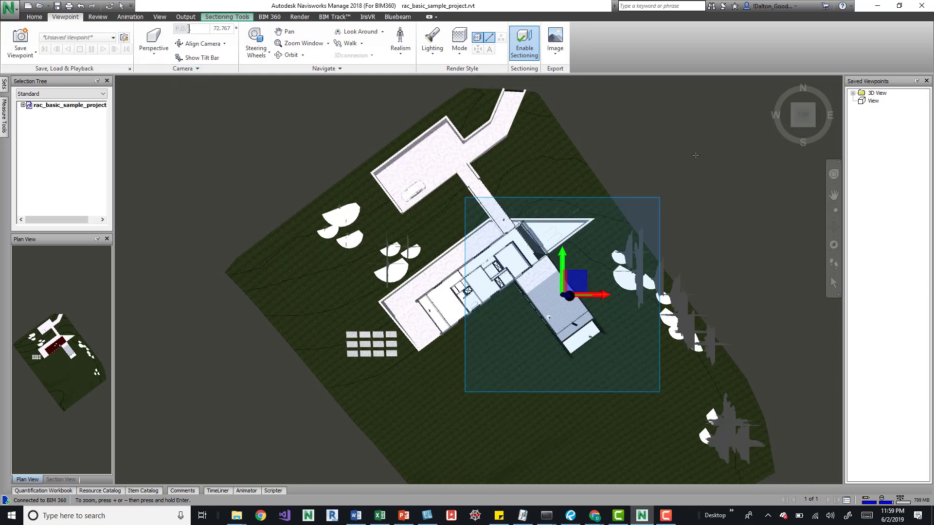
pyautogui.moveTo(801, 125); pyautogui.dragTo(808, 156)
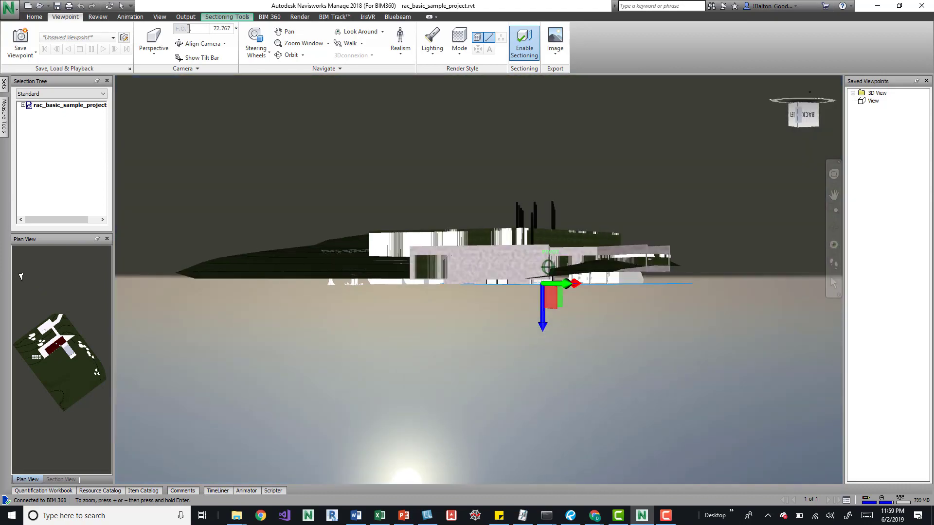
pyautogui.moveTo(802, 115); pyautogui.dragTo(805, 134)
pyautogui.click(803, 116)
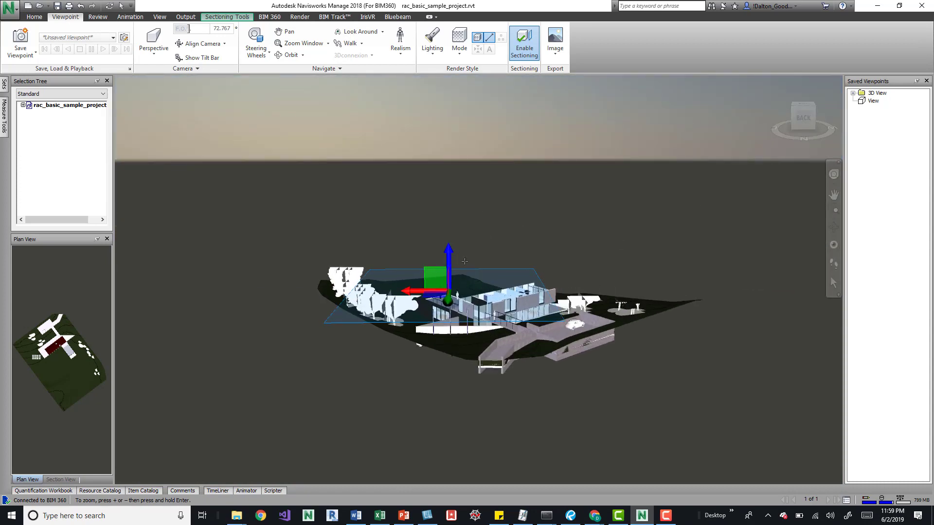
pyautogui.moveTo(450, 265); pyautogui.dragTo(457, 230)
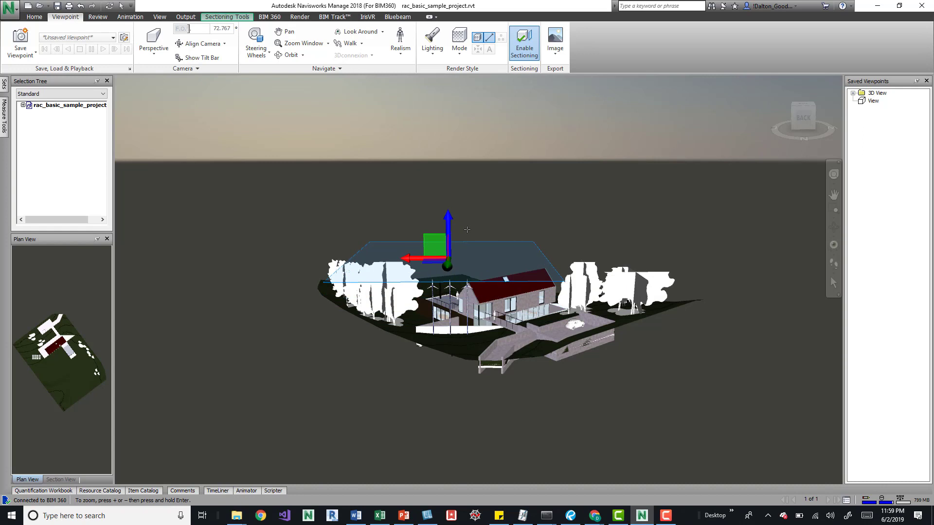
# Restore the saved 'View' viewpoint and confirm the camera is Orthographic again.
pyautogui.click(873, 100)
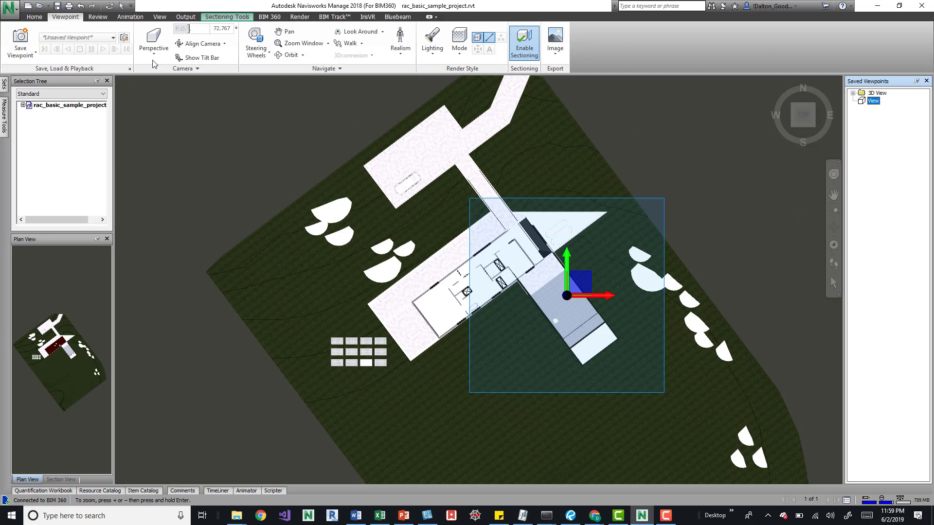
pyautogui.click(462, 291)
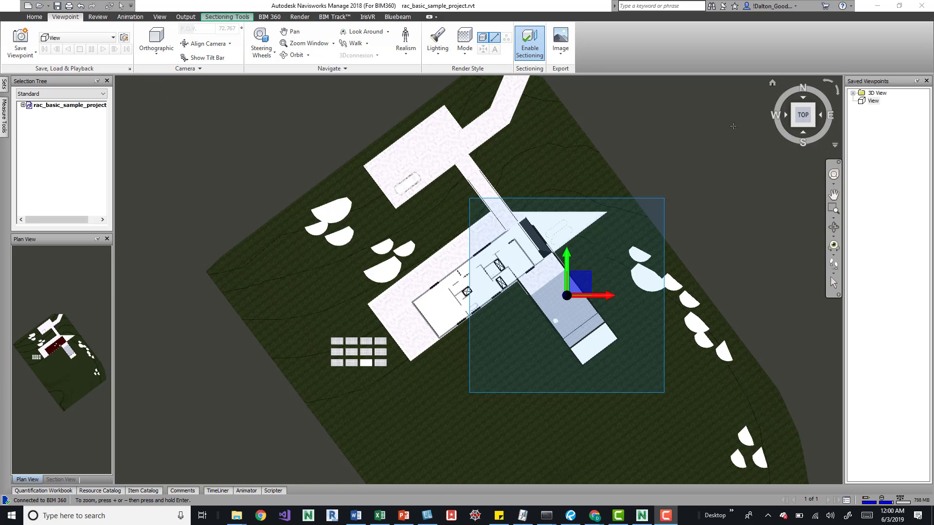
pyautogui.click(168, 55)
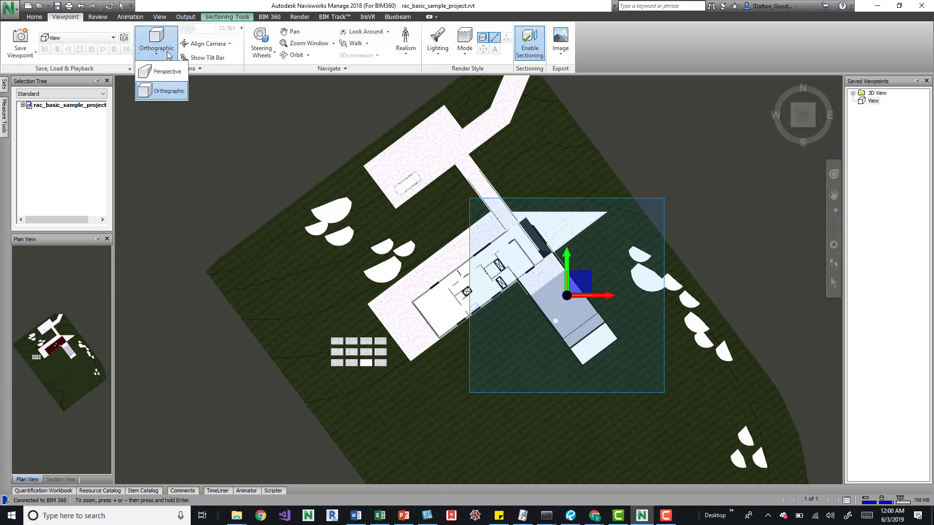
pyautogui.click(168, 55)
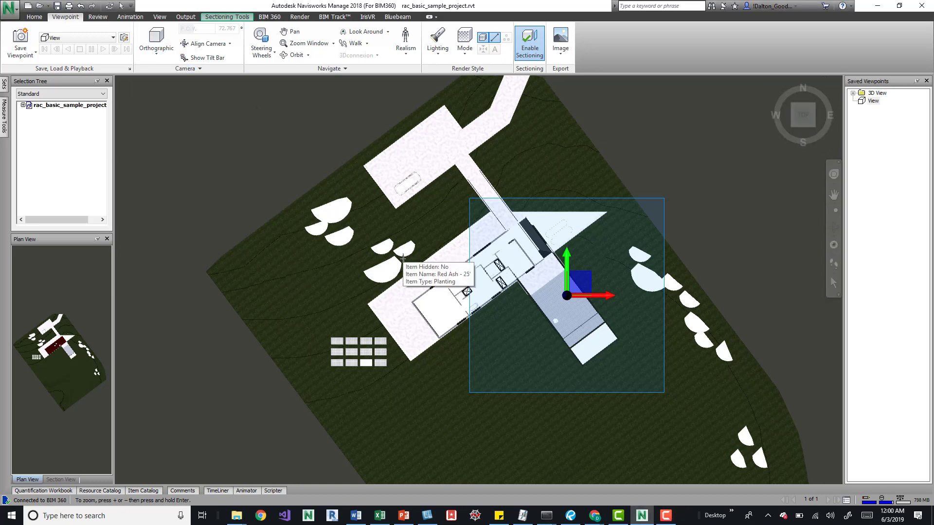